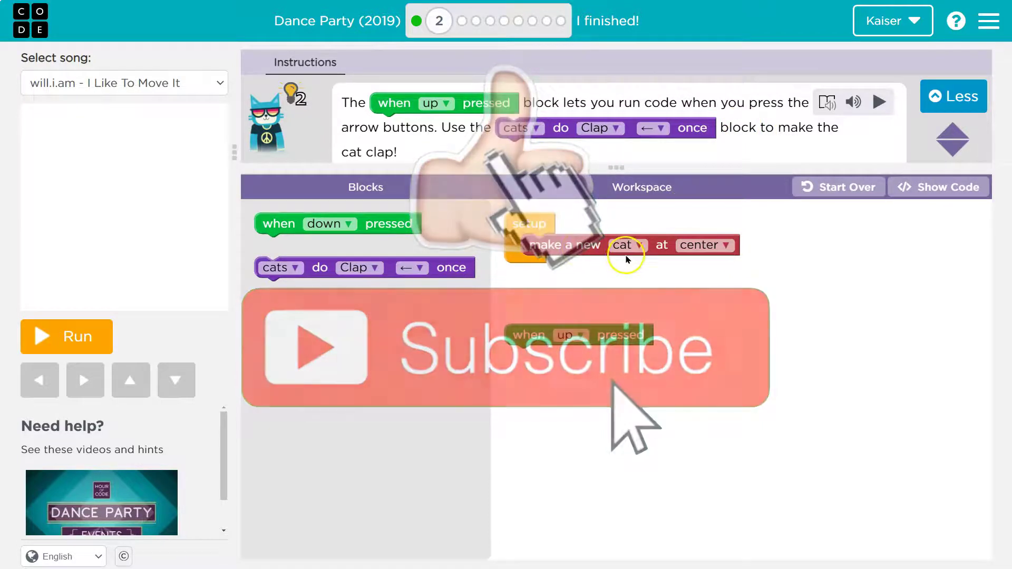
# - After previewing the stage, snap a cats-do-Clap-once block under the when up pressed event
pyautogui.click(66, 336)
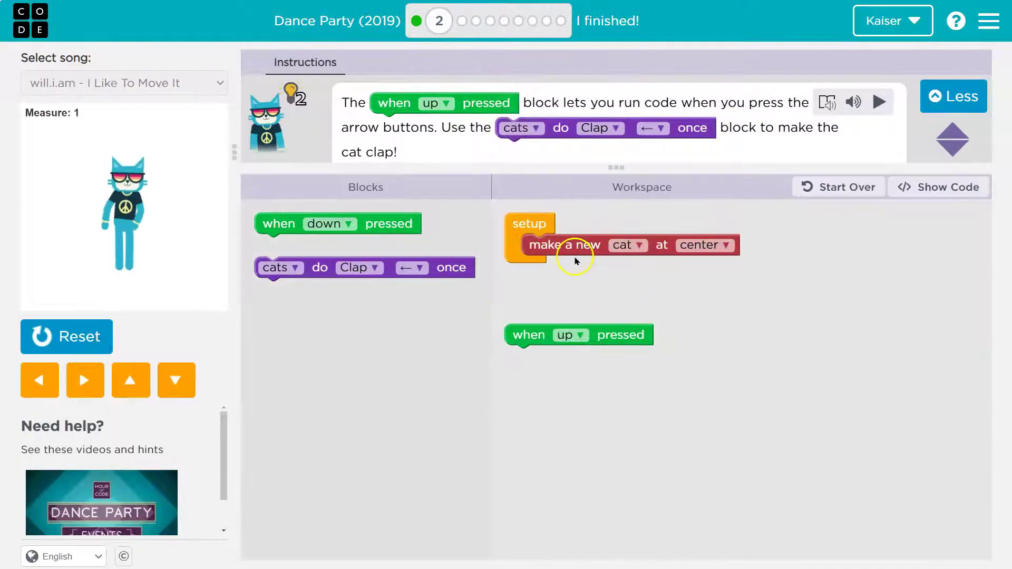
pyautogui.click(79, 336)
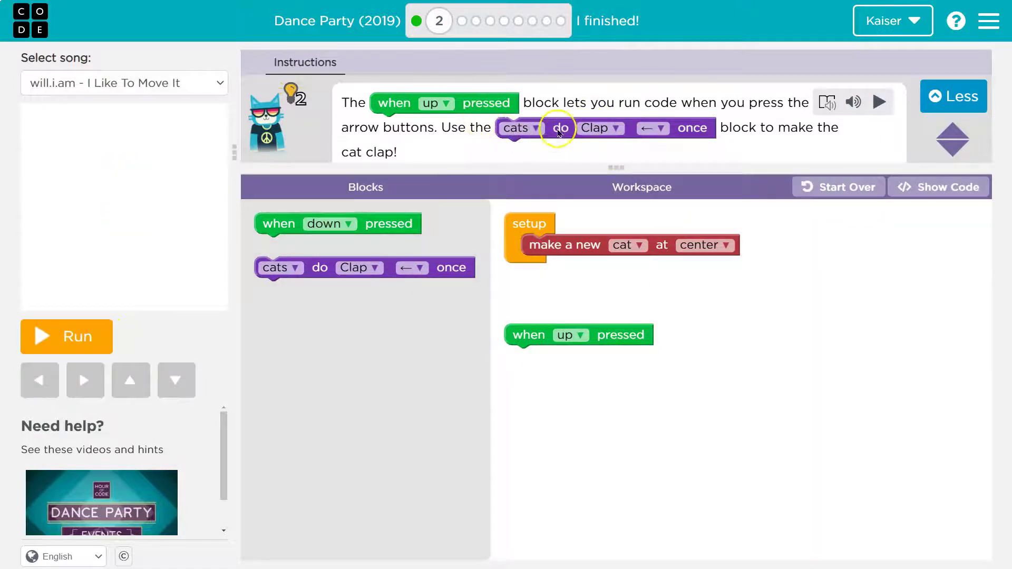
pyautogui.click(315, 268)
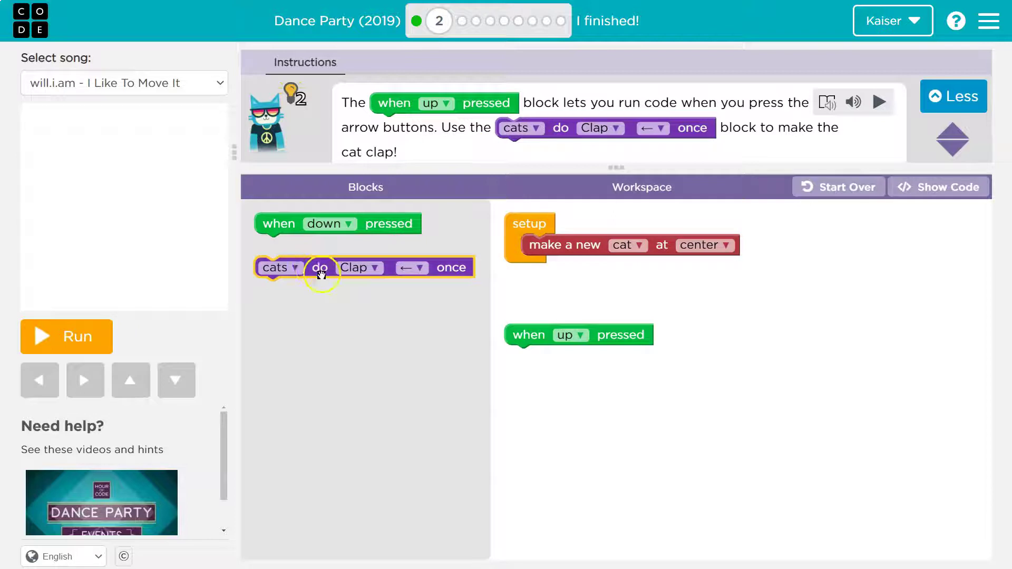
pyautogui.moveTo(325, 279); pyautogui.dragTo(623, 296)
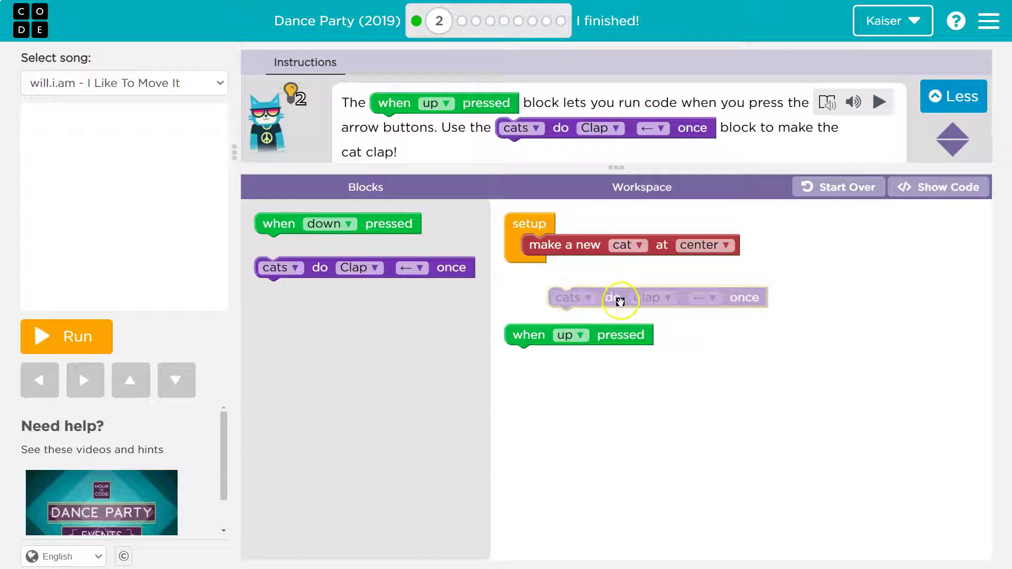
pyautogui.click(620, 301)
pyautogui.moveTo(619, 300); pyautogui.dragTo(607, 282)
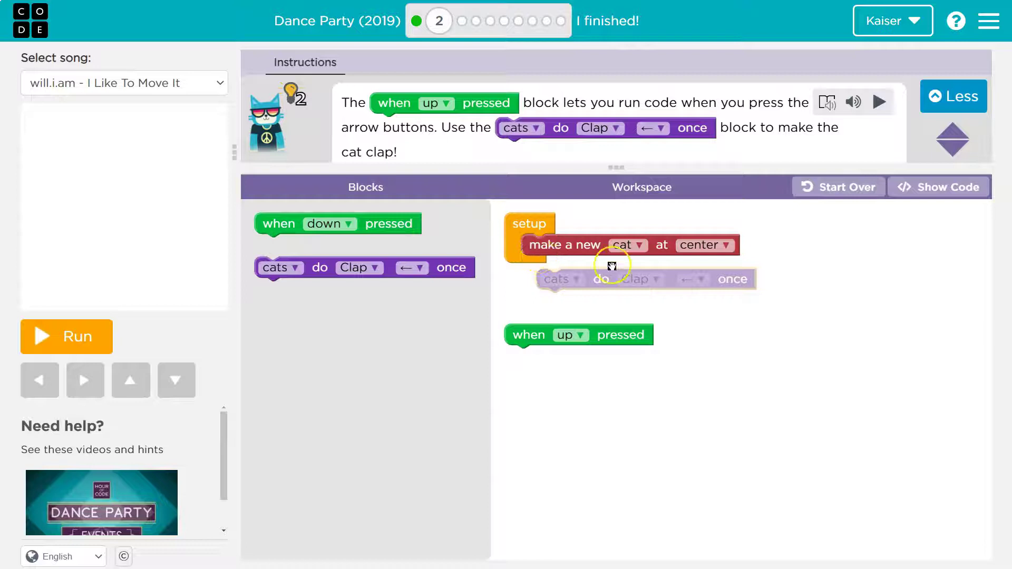
pyautogui.click(616, 286)
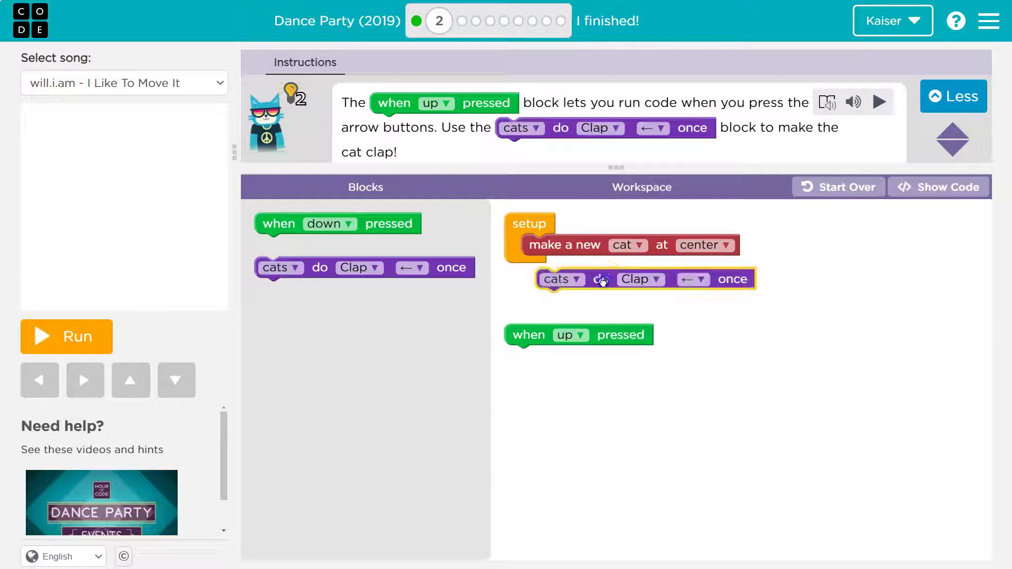
pyautogui.moveTo(601, 279); pyautogui.dragTo(578, 356)
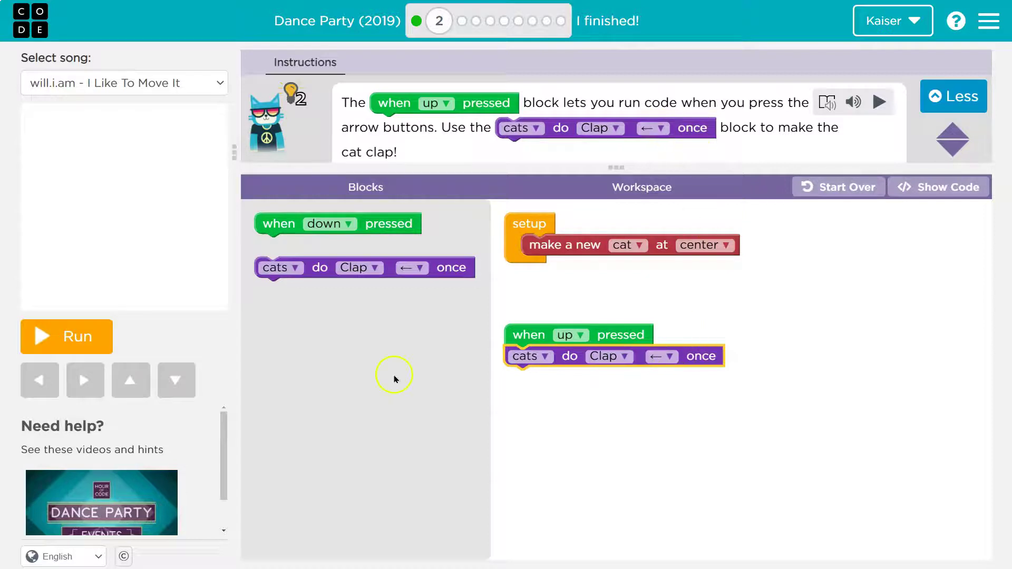
# - Run the program and press the up arrow twice so the cat claps
pyautogui.click(65, 336)
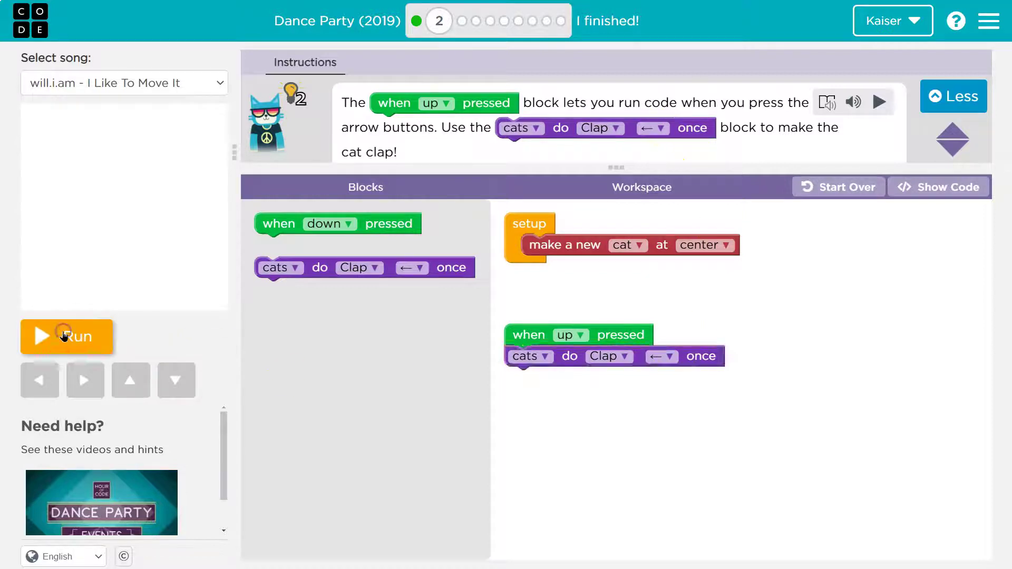
pyautogui.click(93, 340)
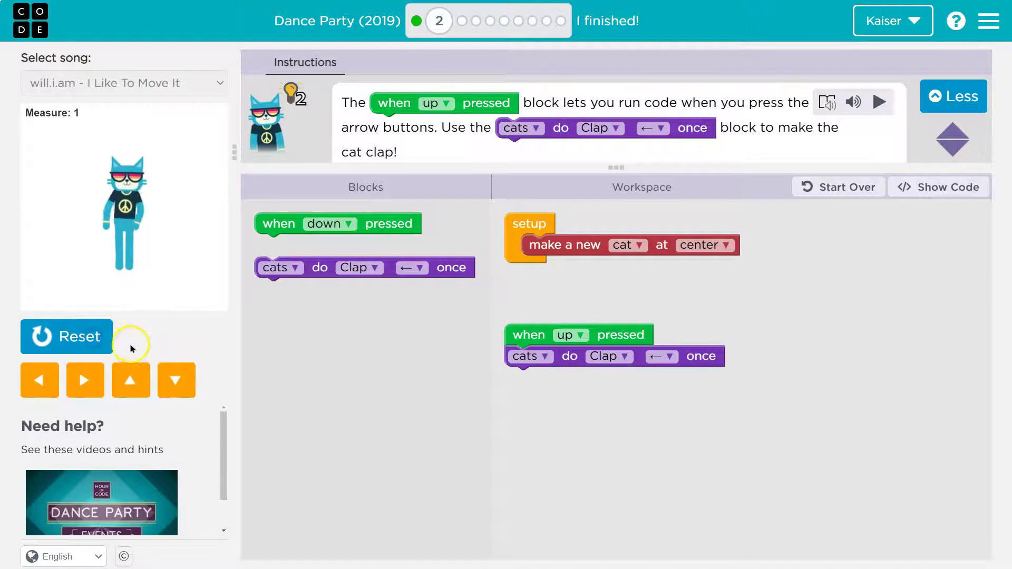
pyautogui.click(131, 380)
pyautogui.click(131, 380)
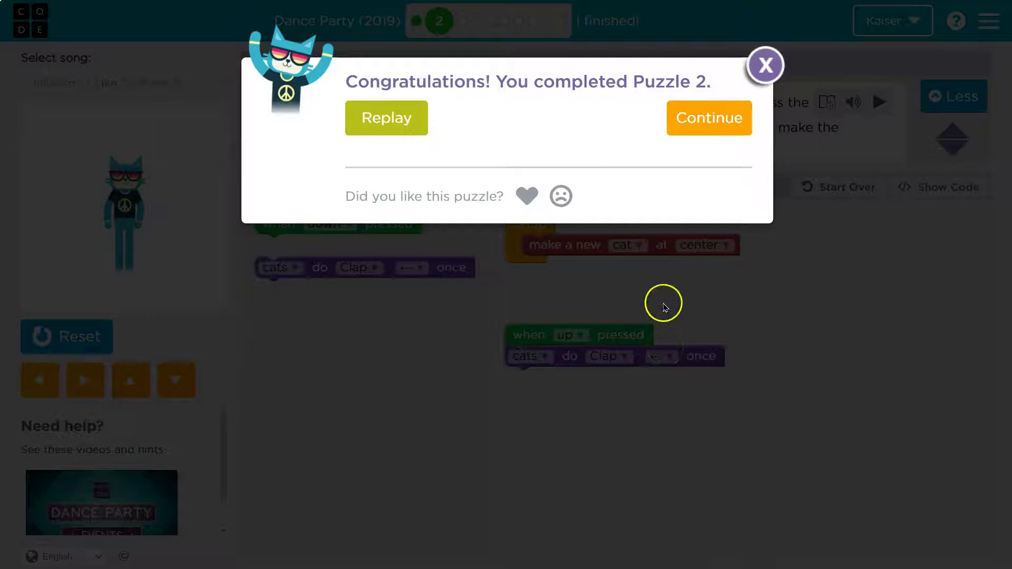
# - Dismiss the completion message and reveal both hints, including the Optional Challenge
pyautogui.click(708, 117)
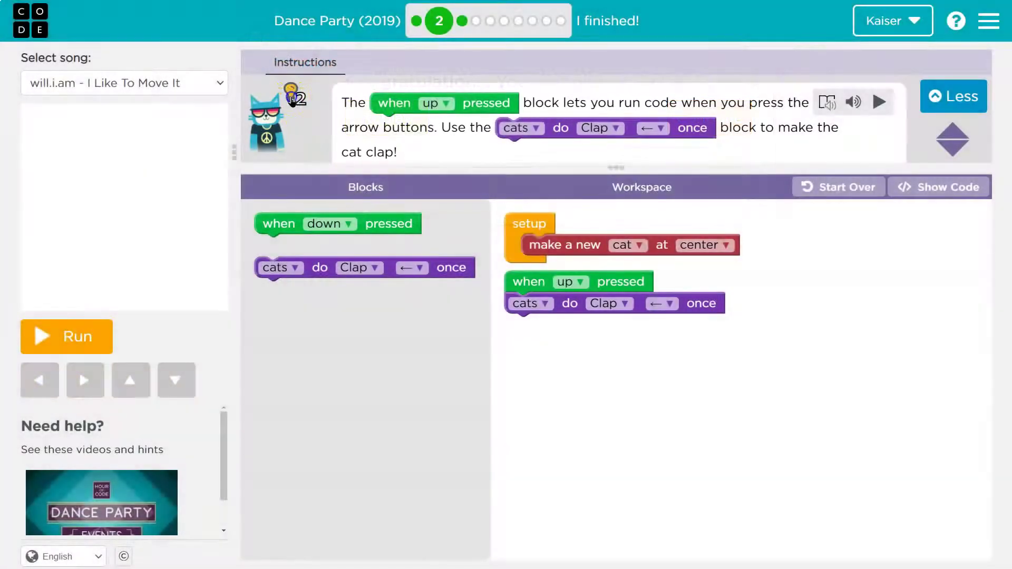
pyautogui.click(295, 97)
pyautogui.click(385, 137)
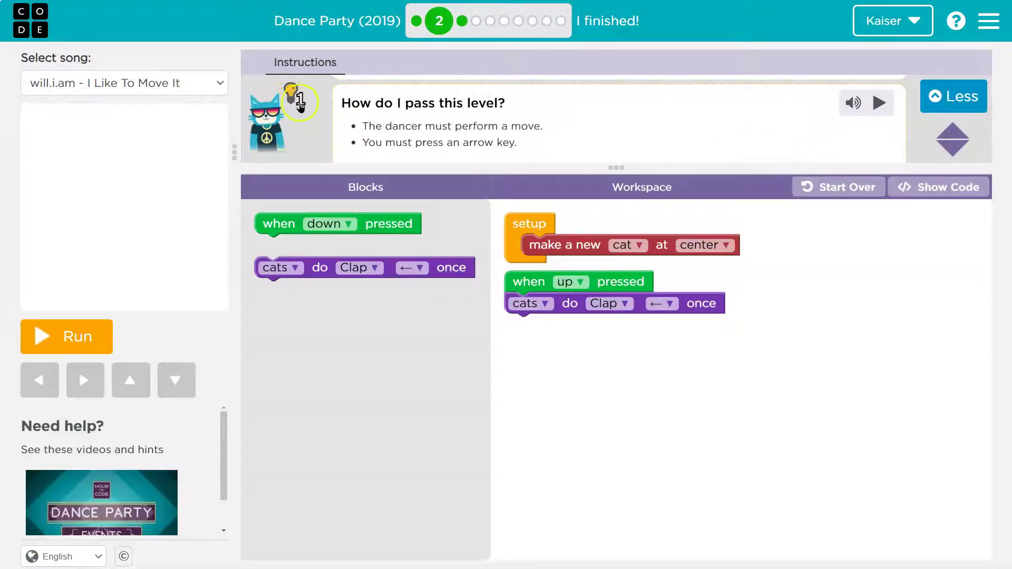
pyautogui.click(294, 97)
pyautogui.click(384, 143)
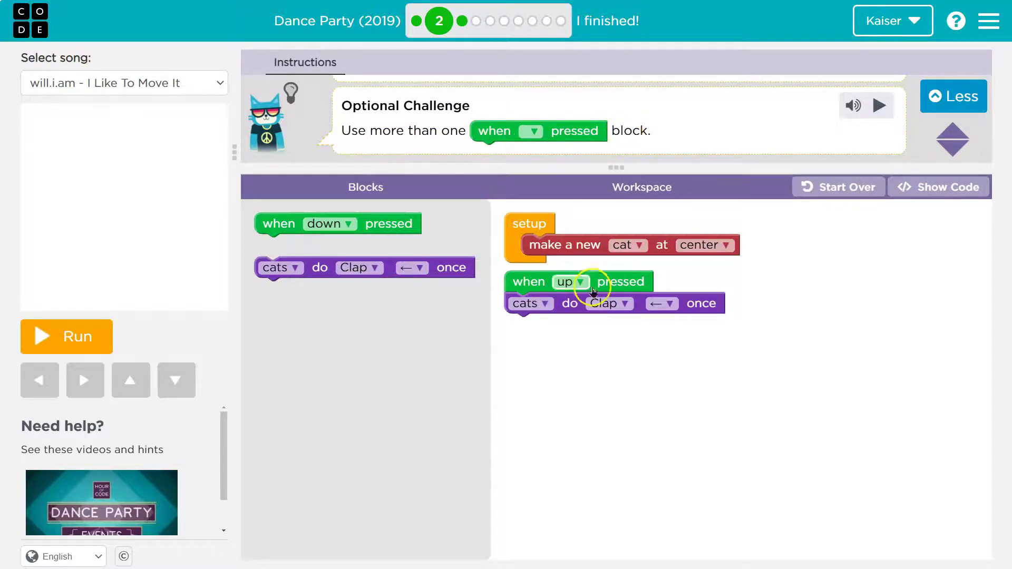
# - Add a second key-press event below the clap code and set its key to space
pyautogui.moveTo(379, 224); pyautogui.dragTo(627, 337)
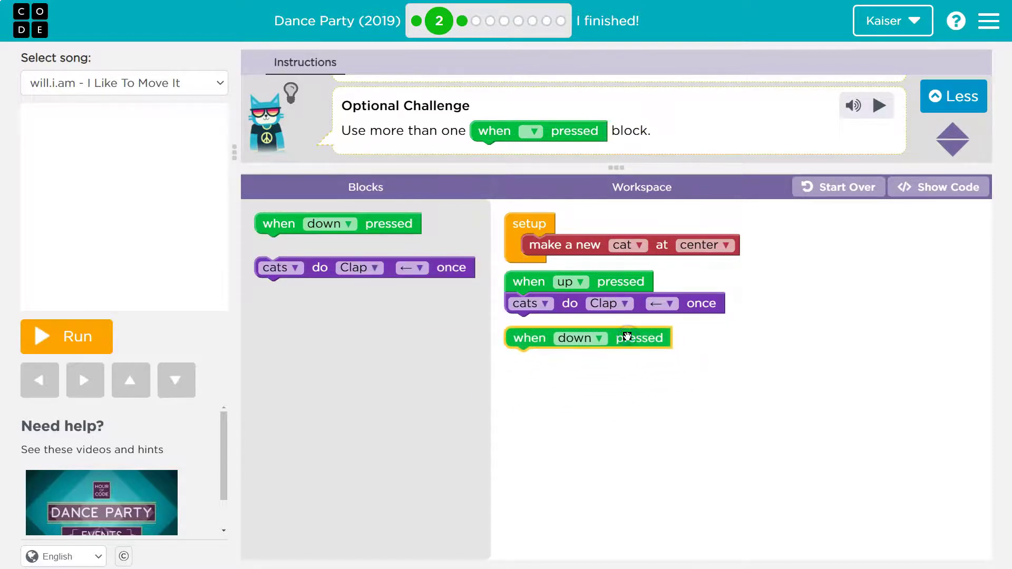
pyautogui.click(601, 338)
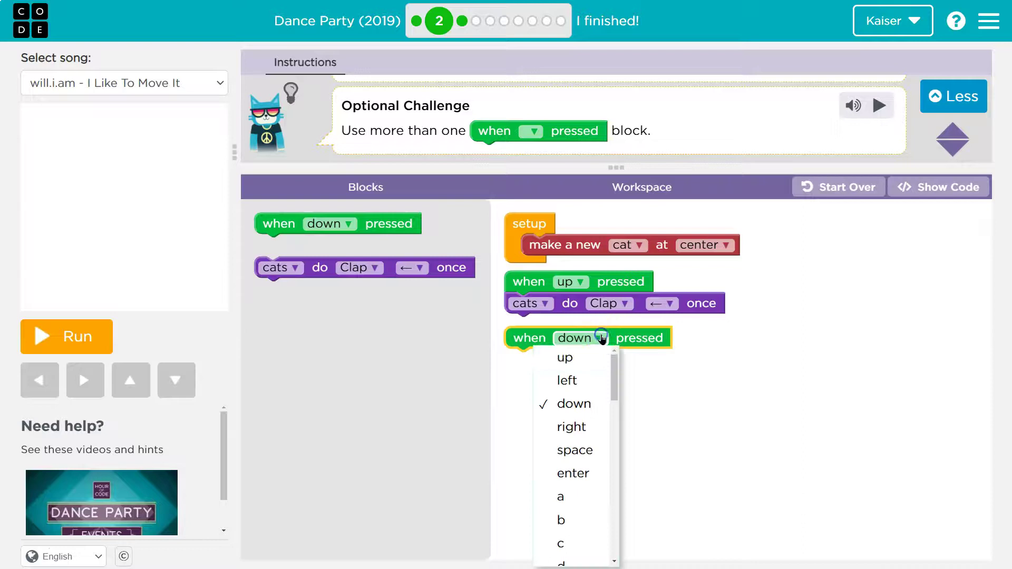
pyautogui.click(571, 381)
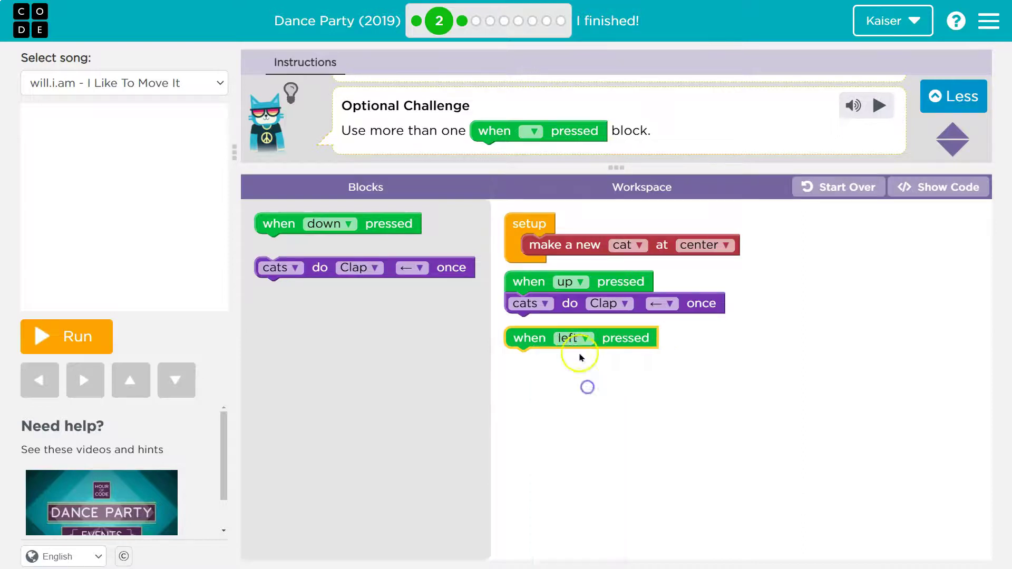
pyautogui.click(581, 339)
pyautogui.click(575, 450)
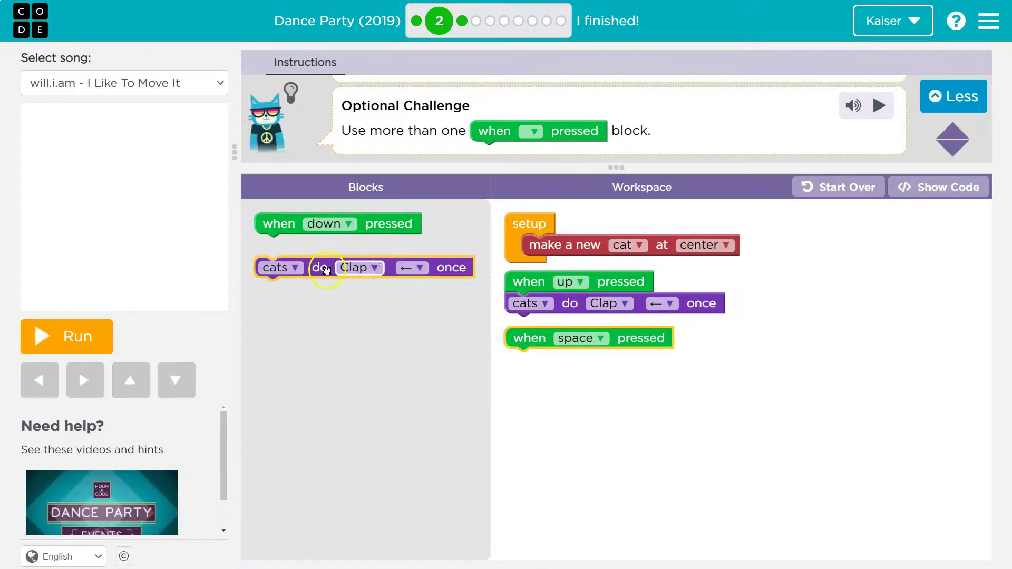
# - Place a cats dance move under the space event, set to Dab facing right
pyautogui.moveTo(323, 269); pyautogui.dragTo(570, 361)
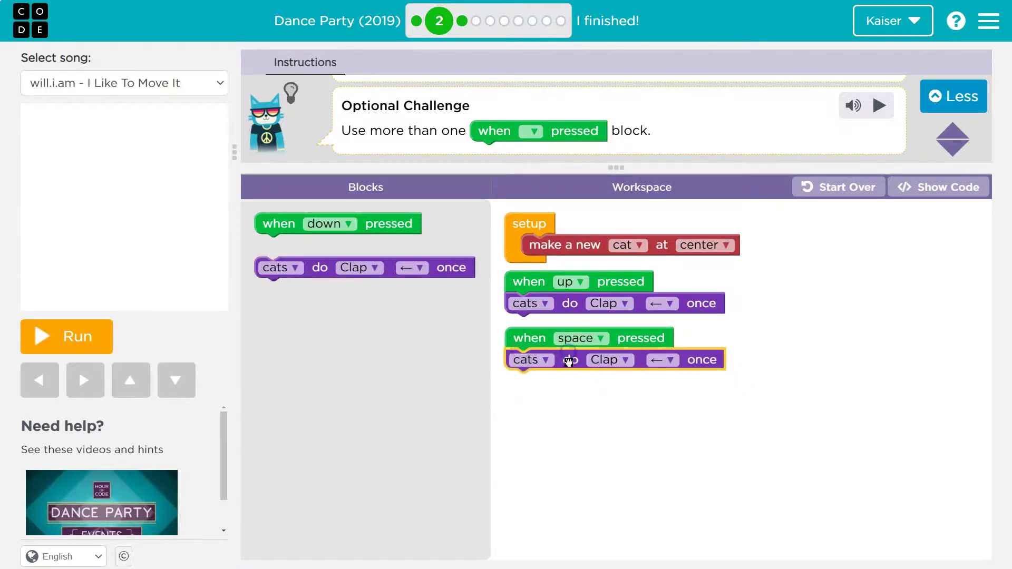
pyautogui.click(611, 360)
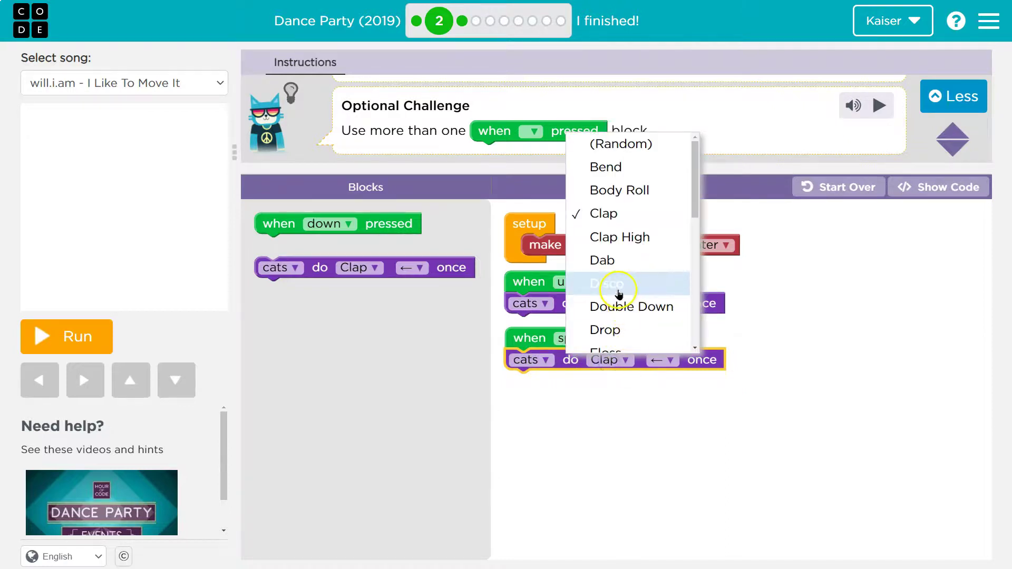
pyautogui.click(608, 265)
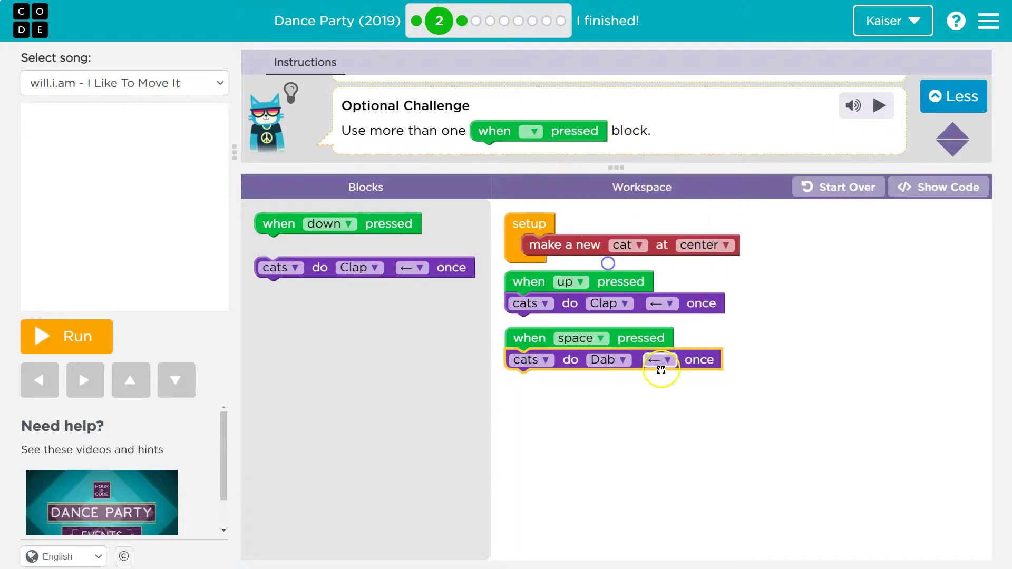
pyautogui.click(667, 363)
pyautogui.click(664, 403)
# - Run the finished program and press the up arrow twice to test the clap
pyautogui.click(67, 336)
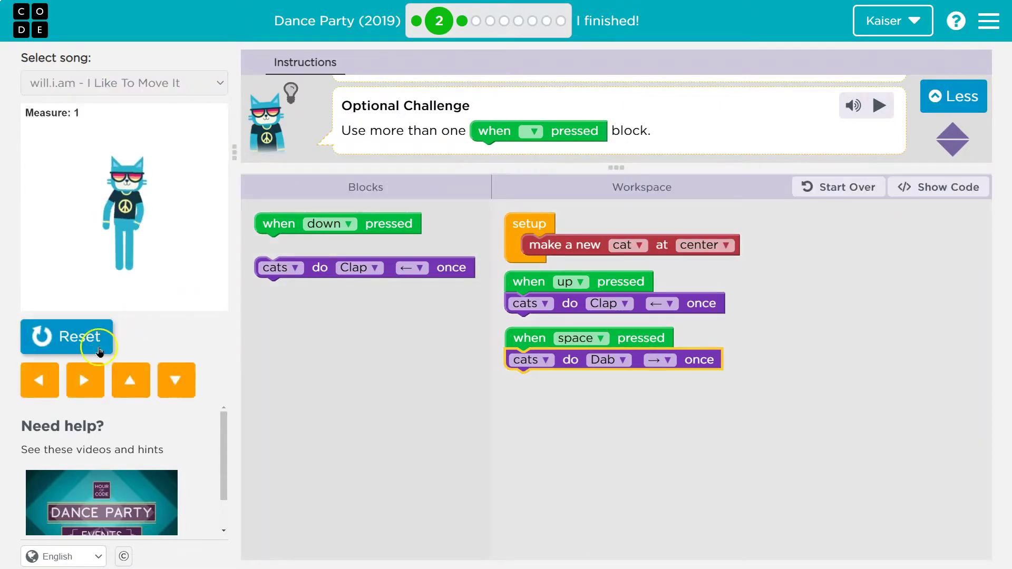
pyautogui.click(131, 380)
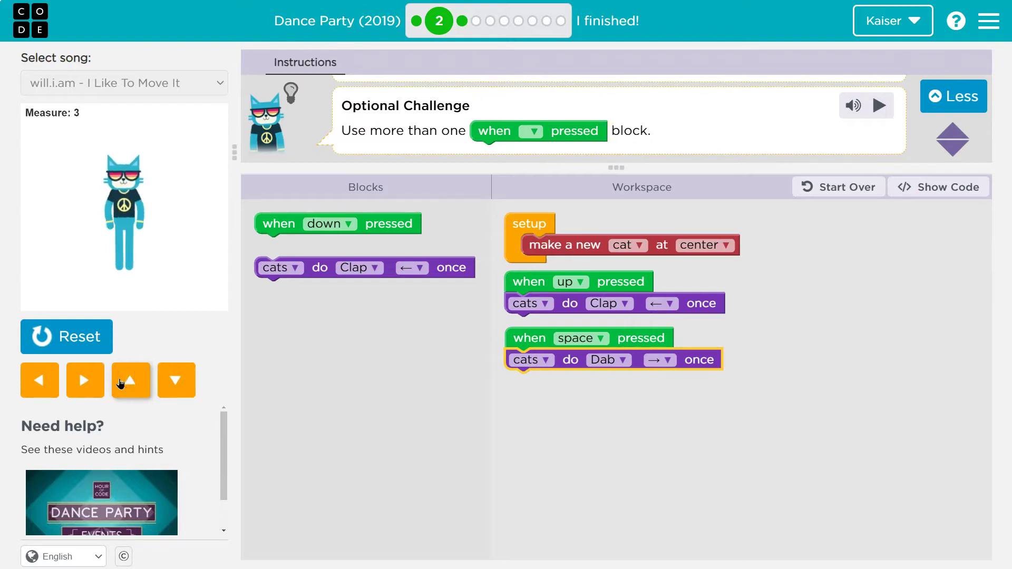
pyautogui.click(130, 381)
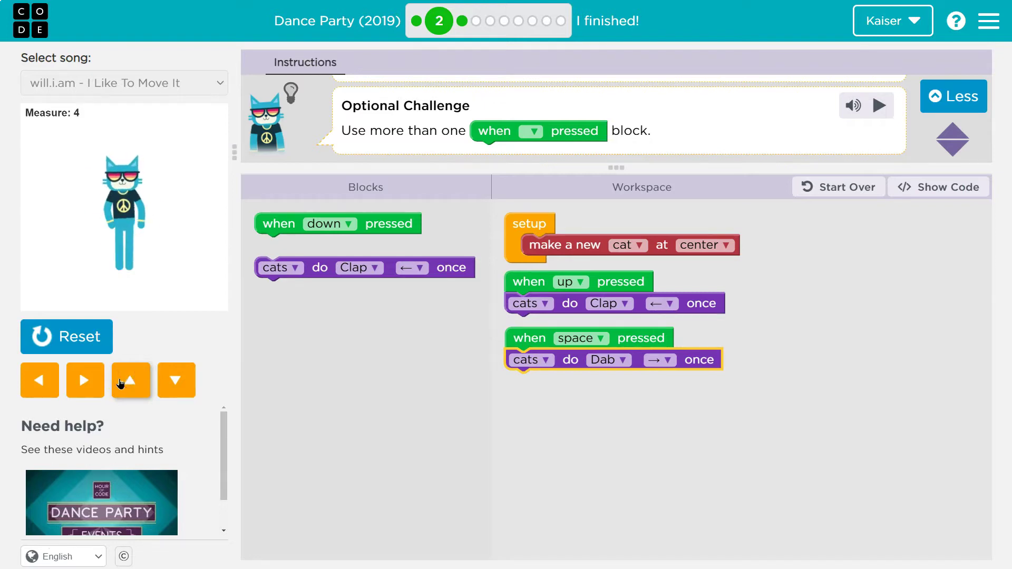